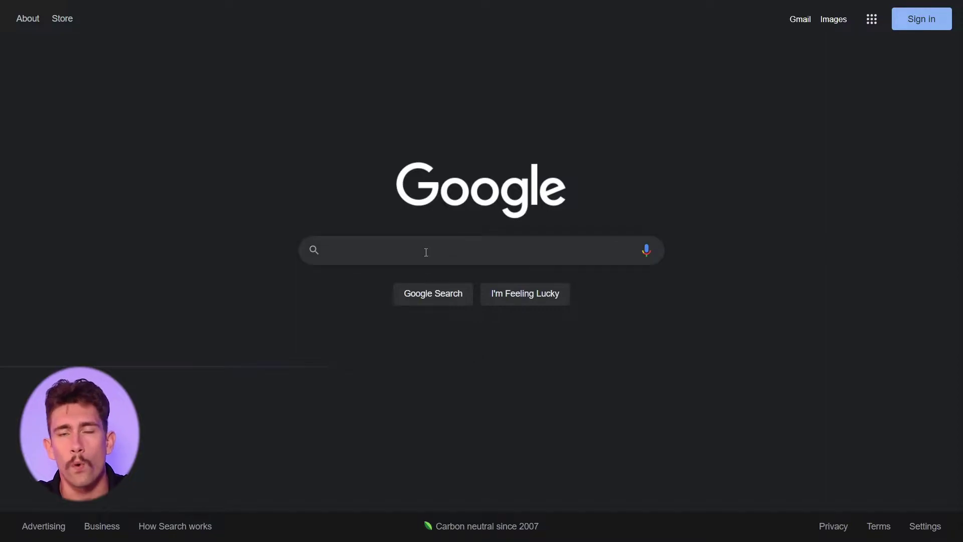
- Search Google for 'what is a micro influencer' and copy the TRIBE result's link
left_click(426, 252)
type("what ")
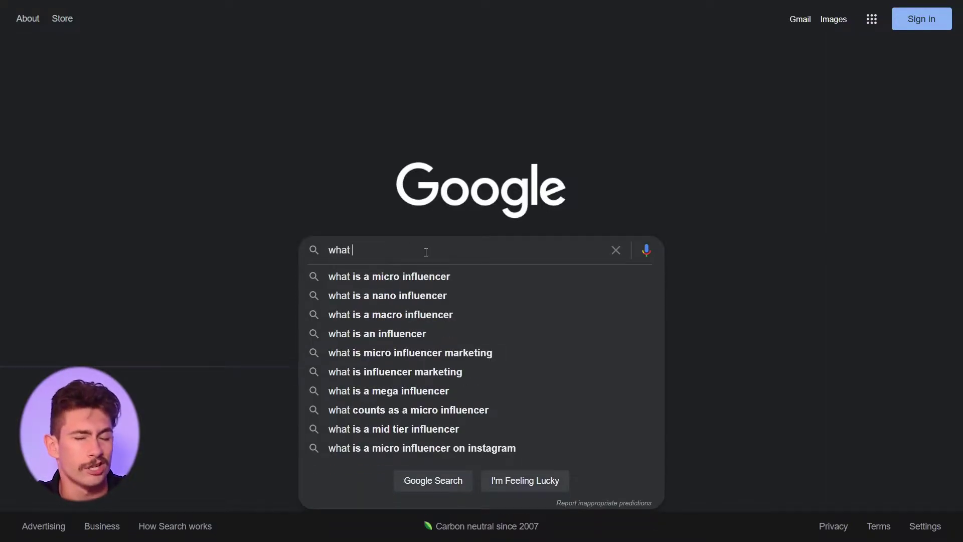
type("is a micro influencer")
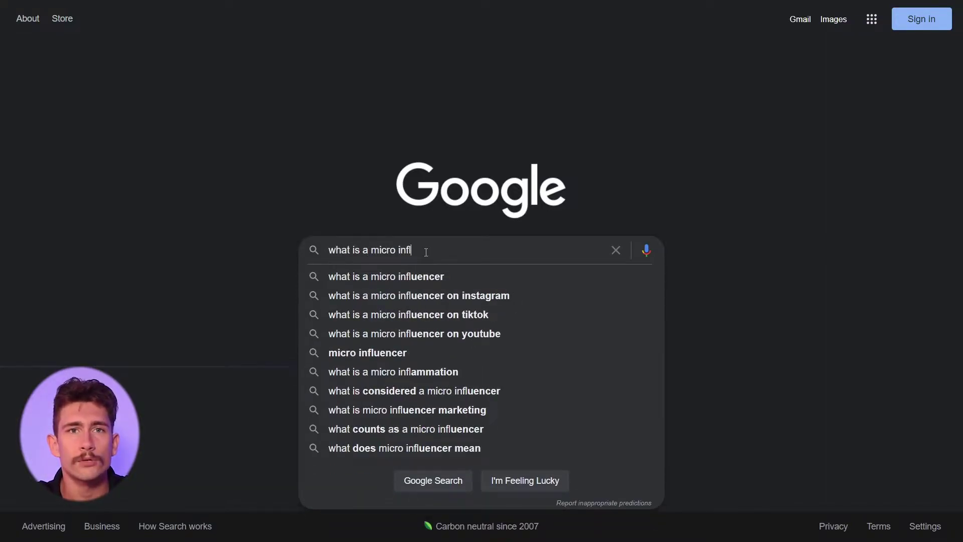
key("Return")
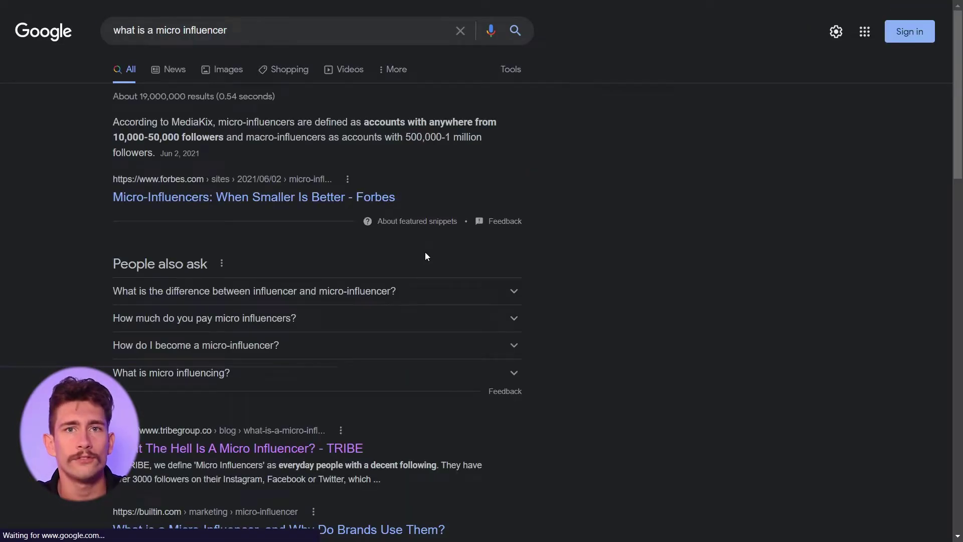
scroll(425, 251, "down", 3)
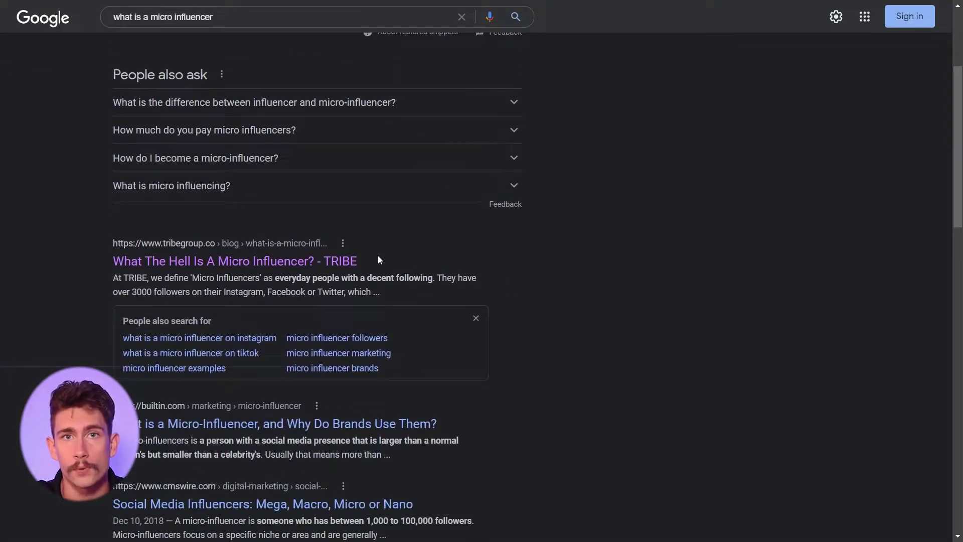
right_click(326, 261)
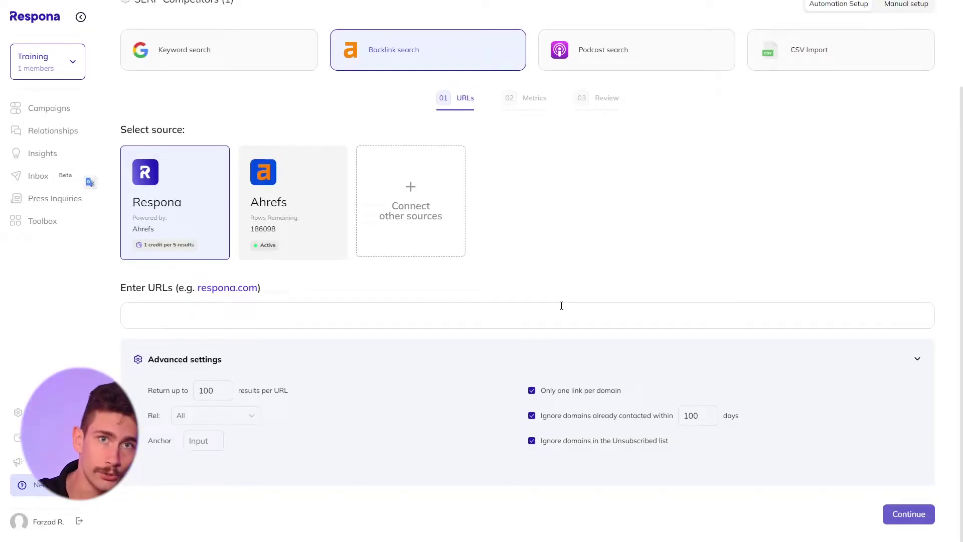
- Keep Backlink search, paste the TRIBE article URL into Enter URLs, and check the Rel options
scroll(561, 306, "up", 1)
scroll(562, 305, "up", 2)
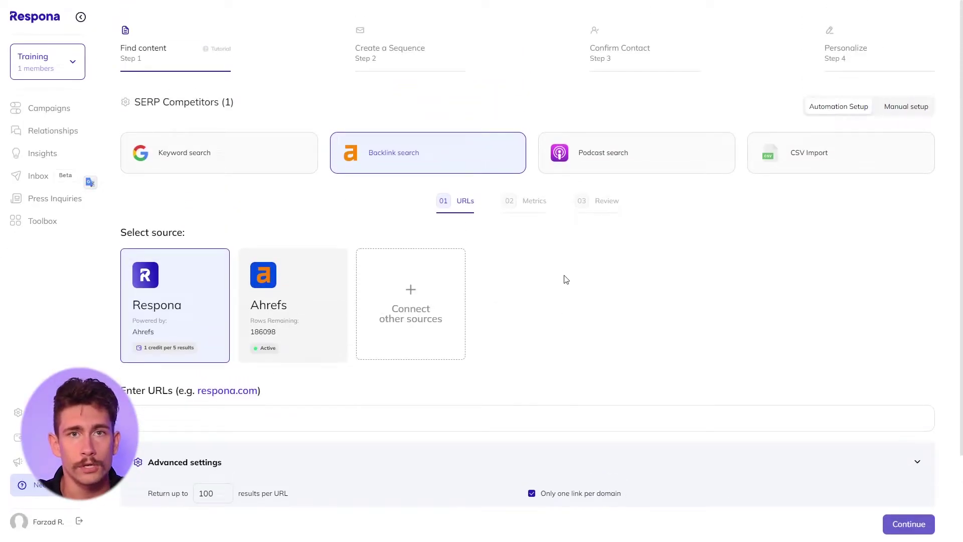
left_click(418, 152)
scroll(466, 215, "down", 2)
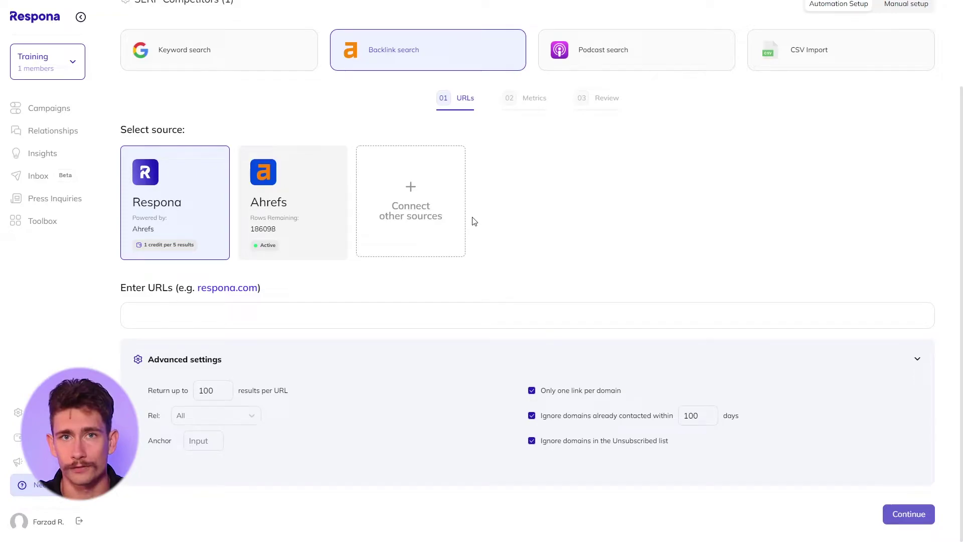
left_click(469, 317)
type("https://www.tribegroup.co/blog/what-is-a-micro-influencer")
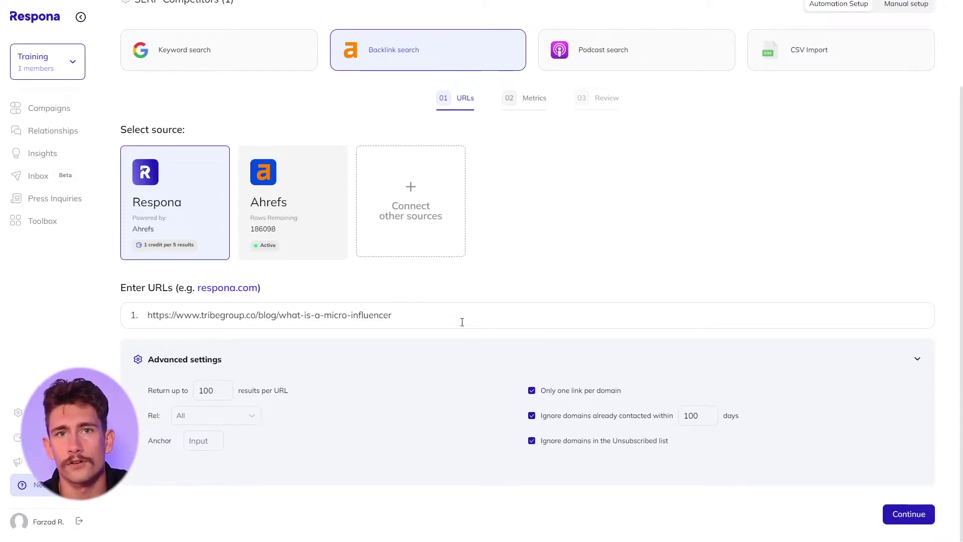
left_click(234, 416)
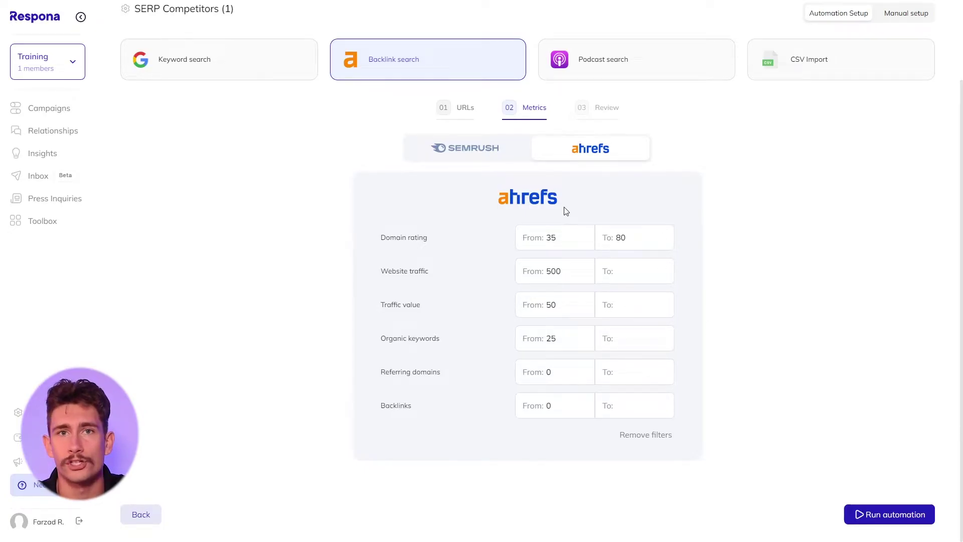
- Set Domain rating From to 30, run the automation, and review the 13 Ahrefs opportunities
double_click(551, 238)
type("30")
left_click(686, 236)
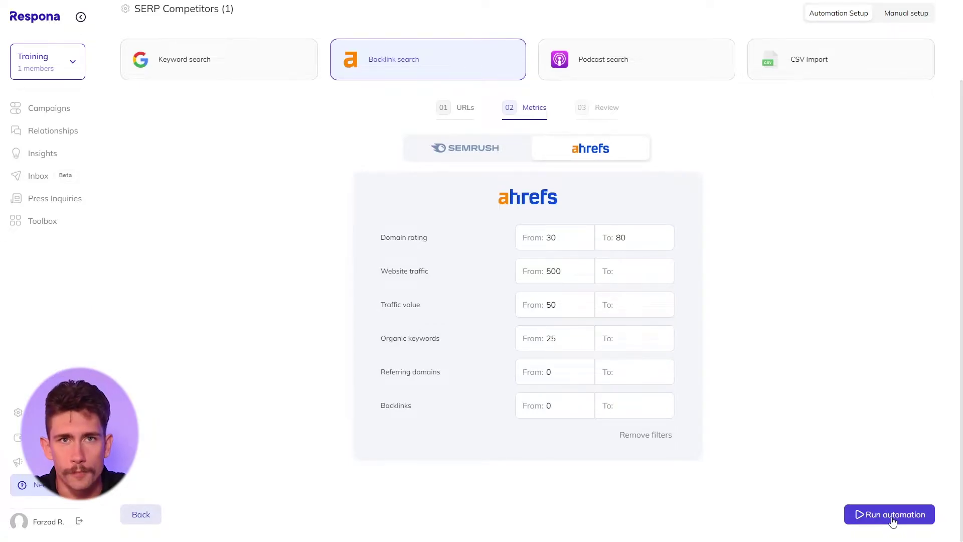
left_click(892, 520)
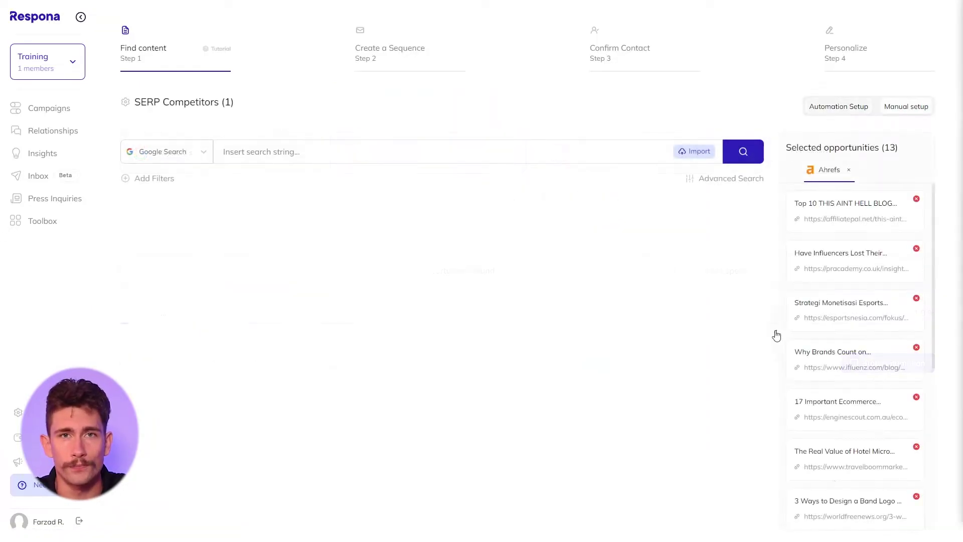
left_click(777, 332)
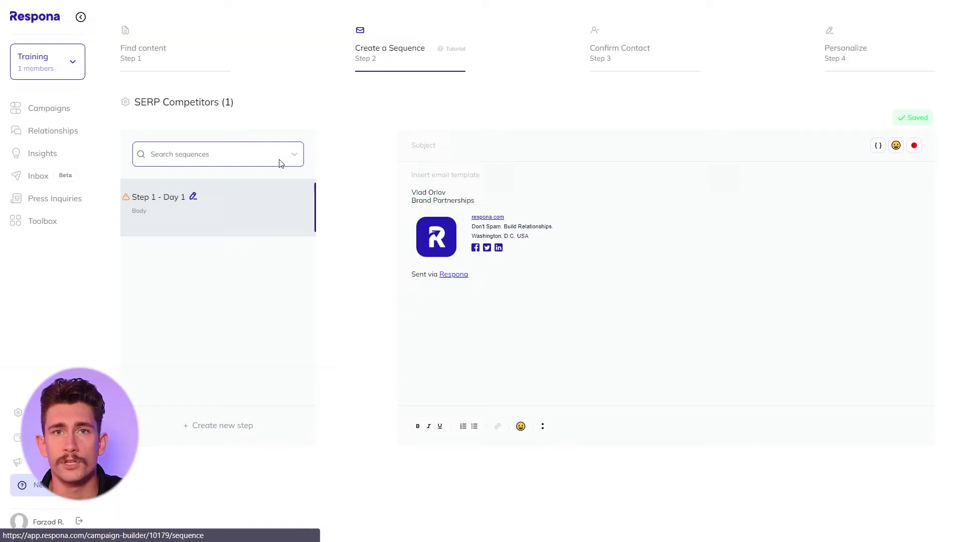
- Load the Competitor Backlinks (1) sequence and re-insert the URL Title variable after 'post on'
left_click(279, 163)
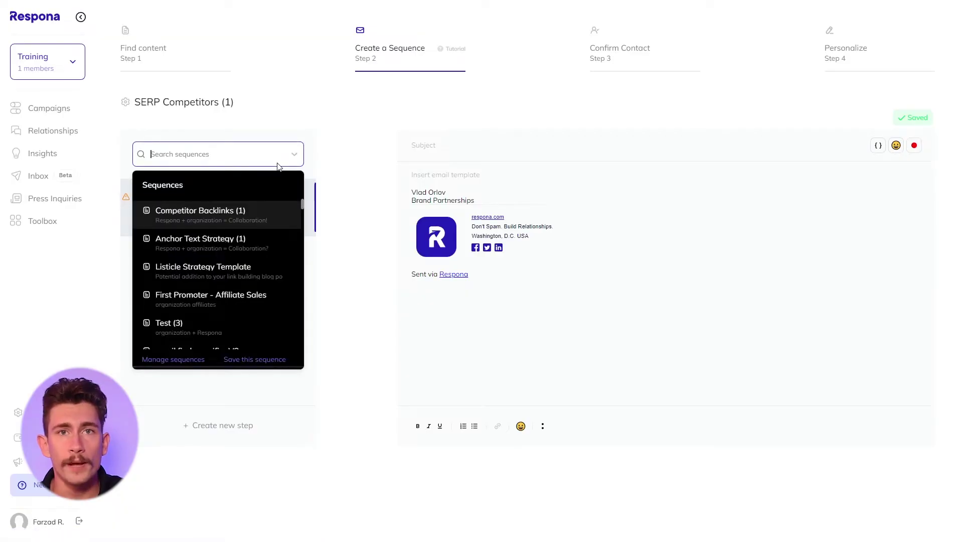
left_click(247, 212)
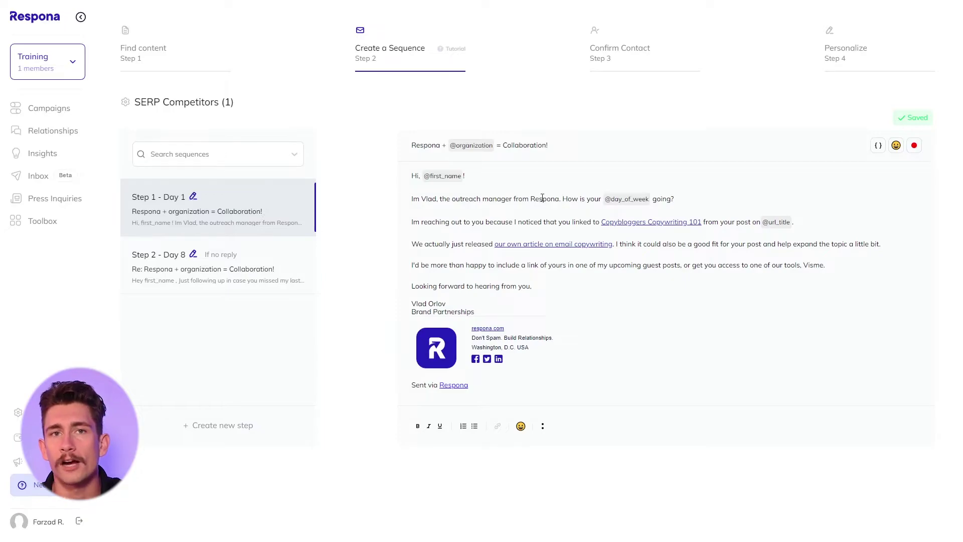
left_click(793, 225)
key("BackSpace")
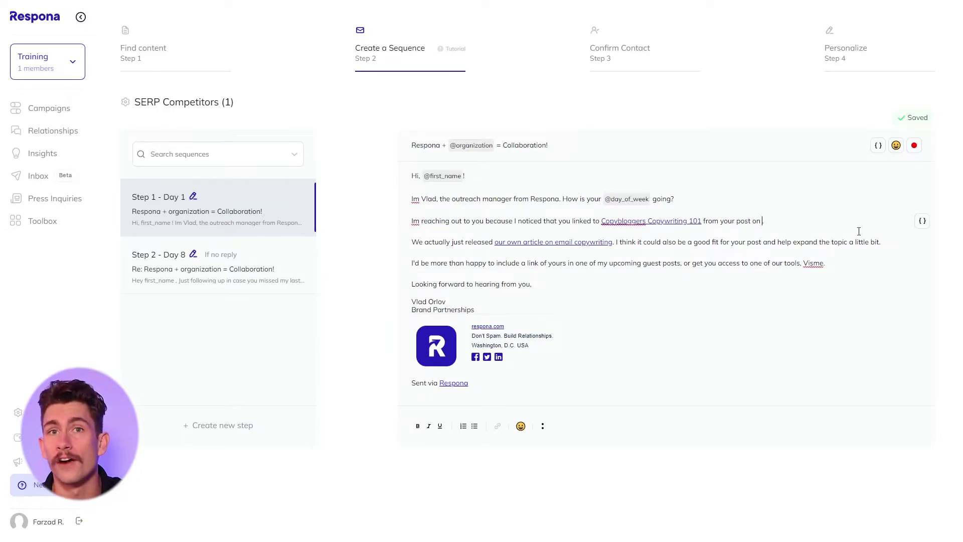
left_click(922, 221)
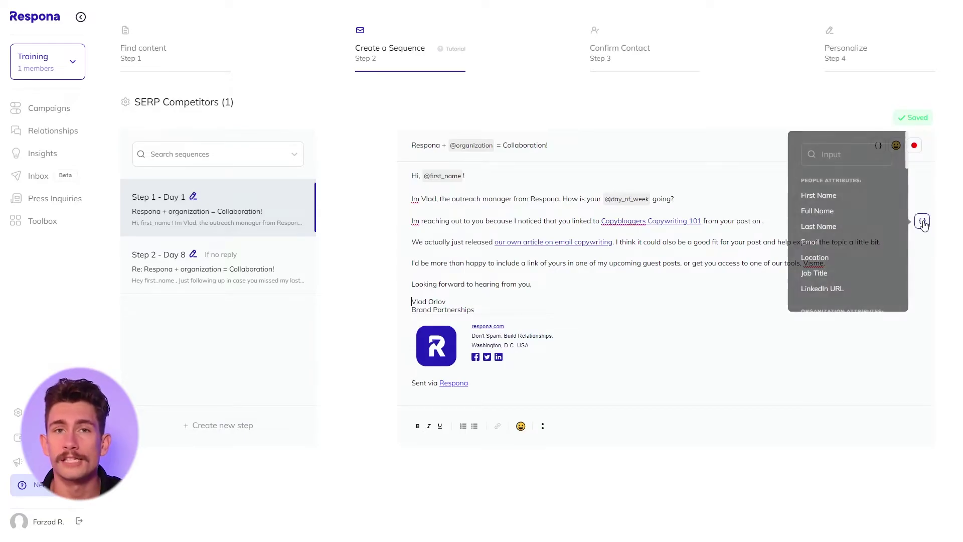
left_click(847, 153)
type("url")
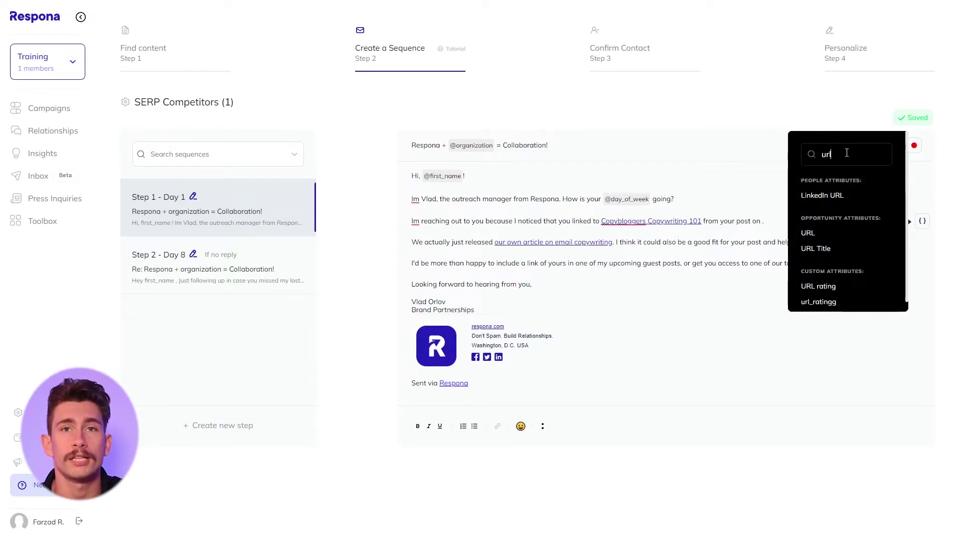
left_click(839, 250)
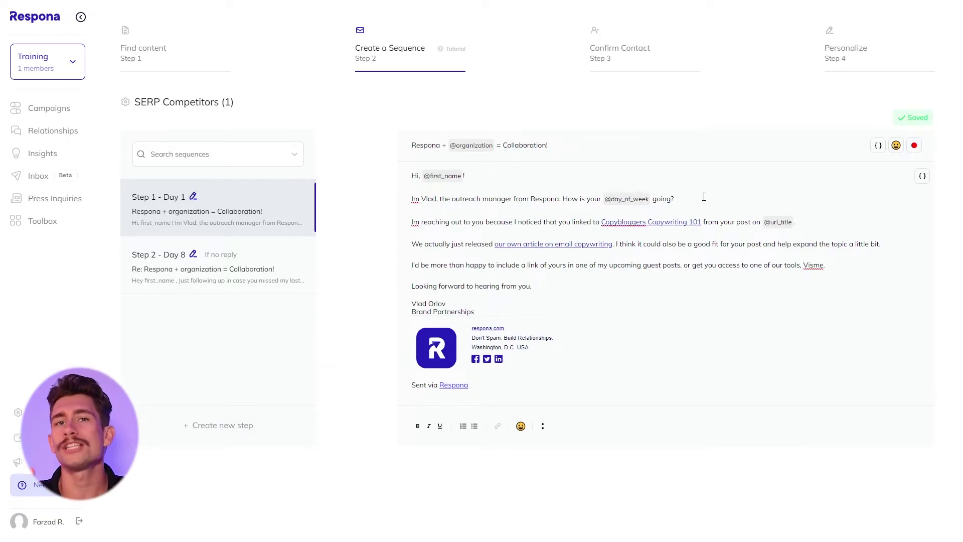
- Change the Step 2 follow-up's sending delay from 7 days to 5 days
left_click(542, 428)
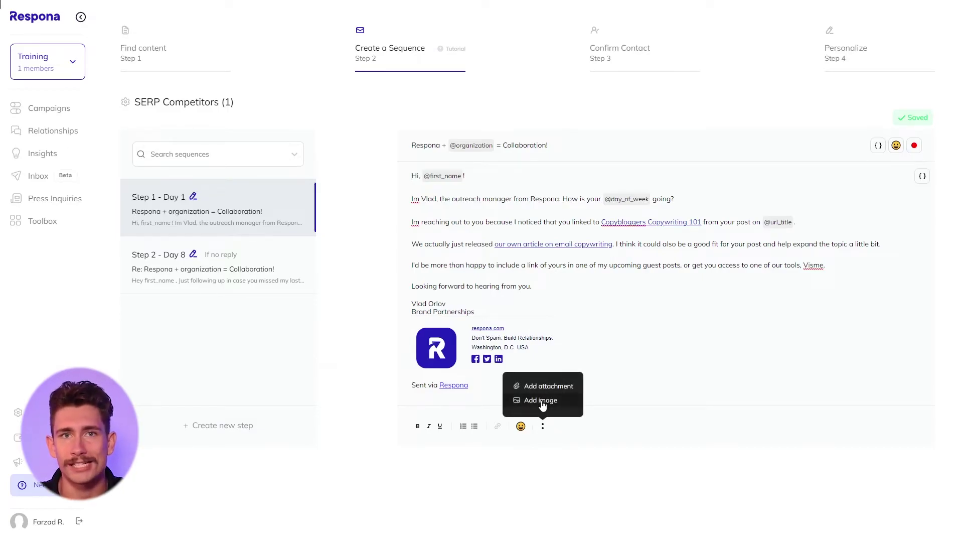
left_click(654, 417)
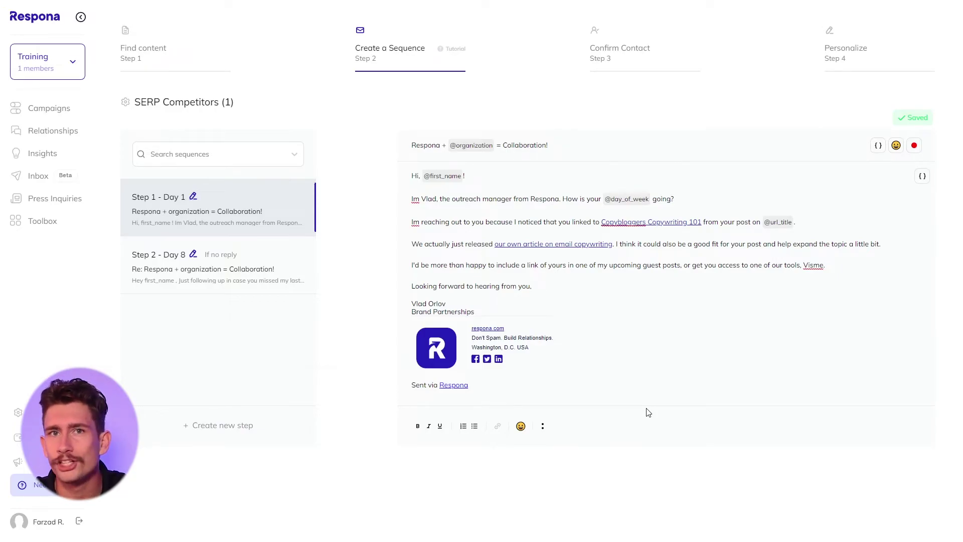
left_click(235, 291)
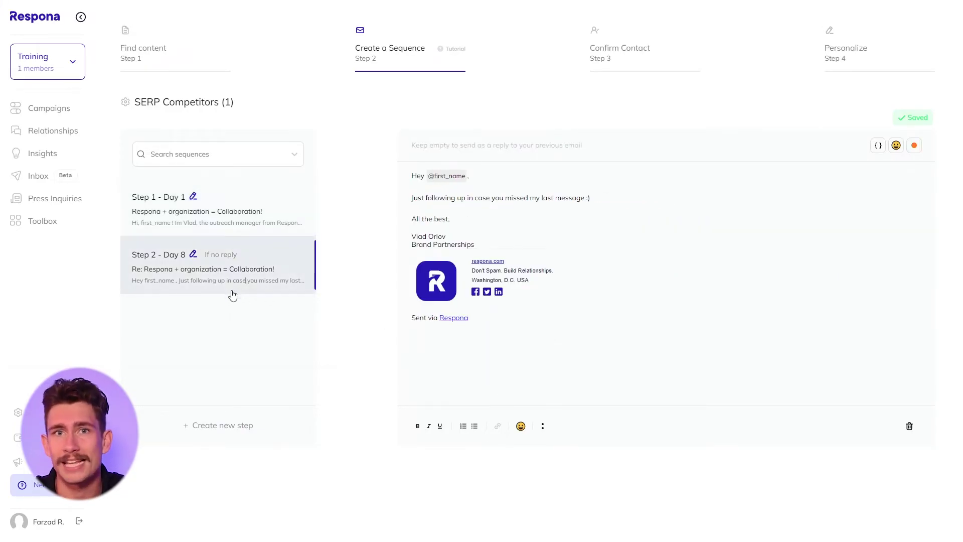
left_click(197, 255)
double_click(162, 198)
type("5")
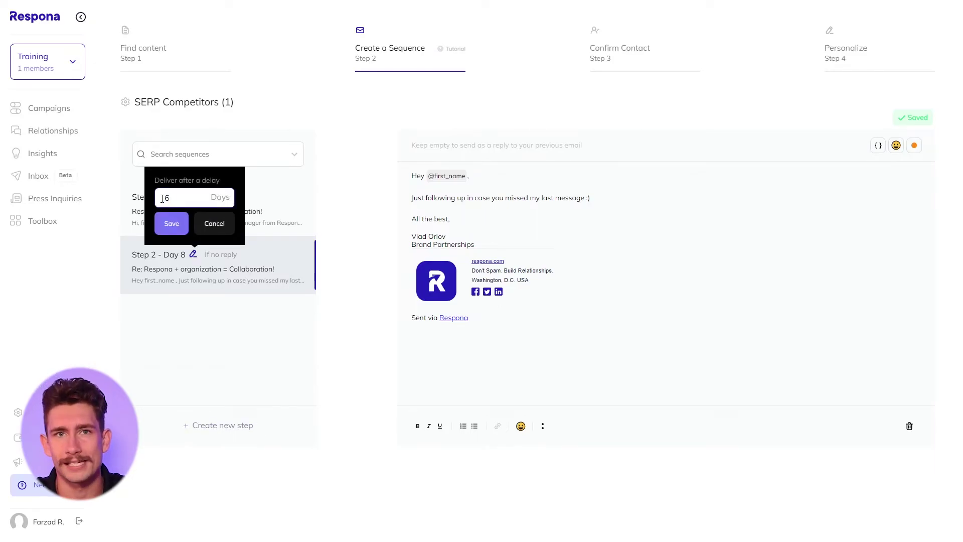
left_click(171, 224)
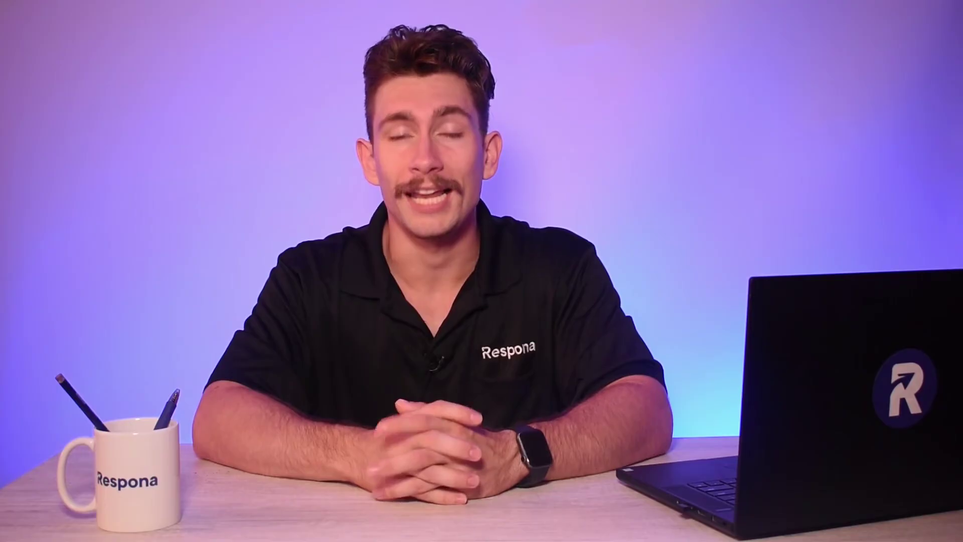